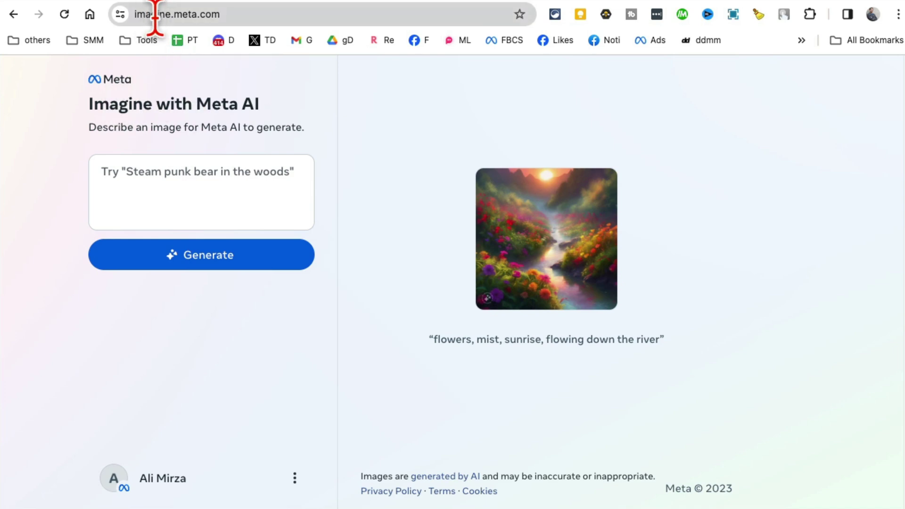
# - Select the site address, then open and close the account options menu twice
pyautogui.click(244, 16)
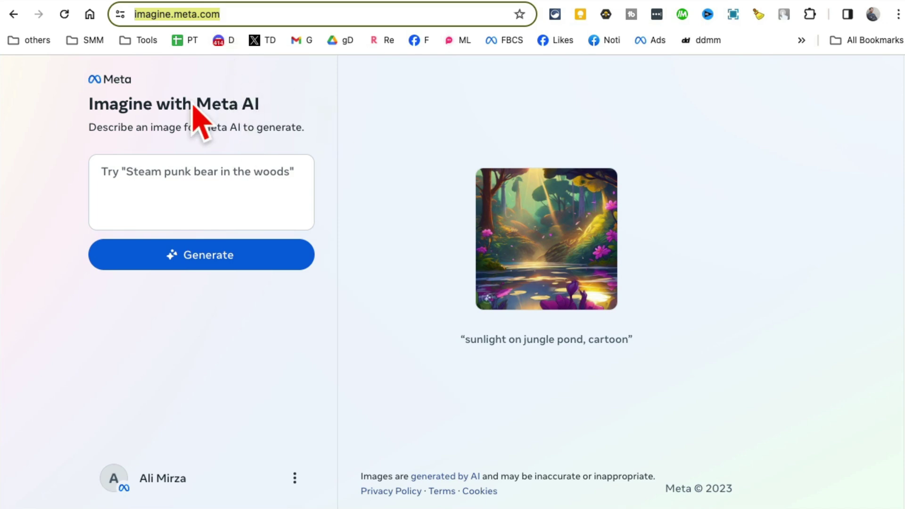
pyautogui.click(294, 478)
pyautogui.click(248, 343)
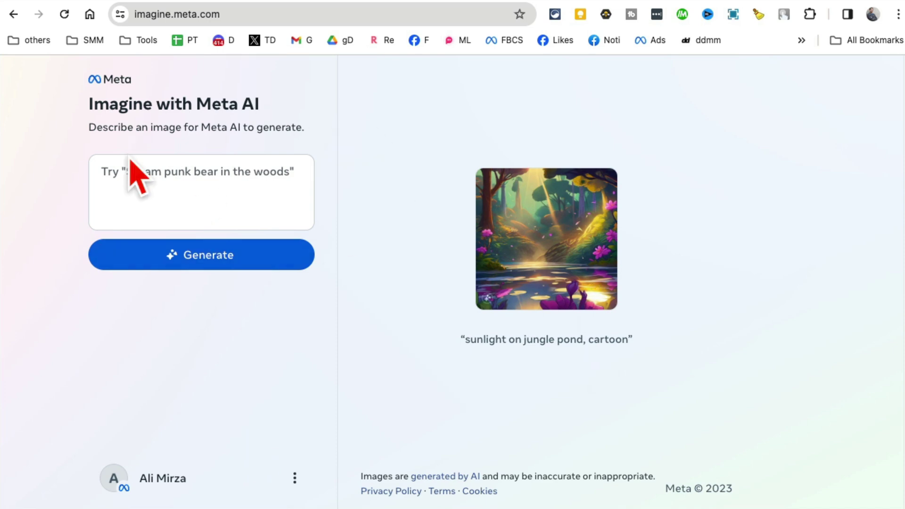
pyautogui.click(173, 474)
pyautogui.click(171, 351)
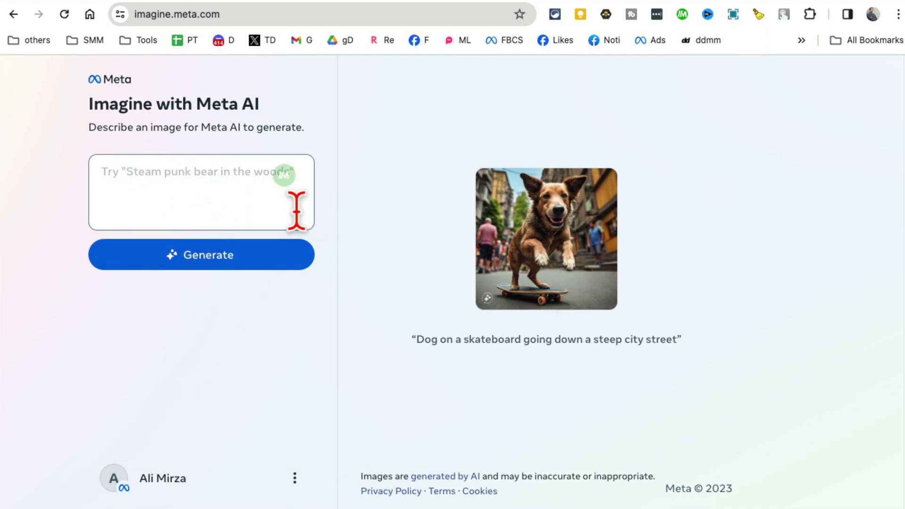
# - Generate images from the prompt 'a dog in the space'
pyautogui.click(215, 202)
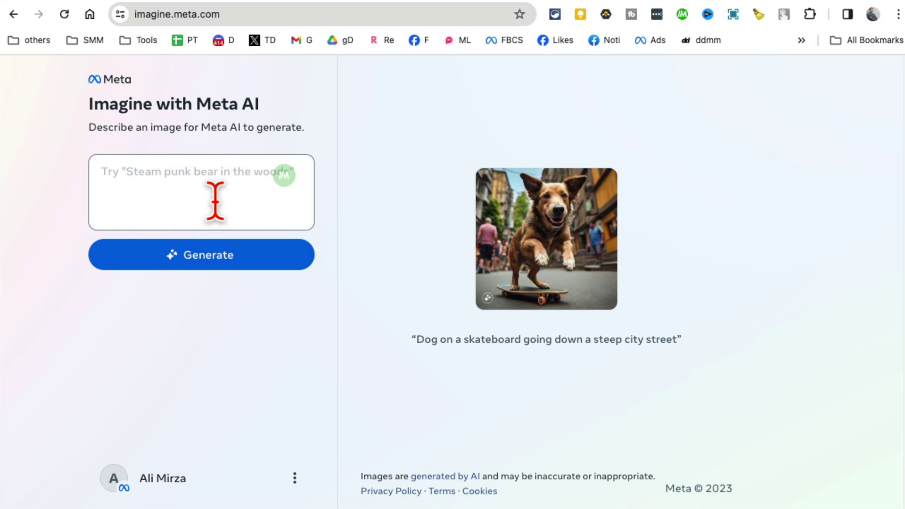
pyautogui.write('a dog in the space')
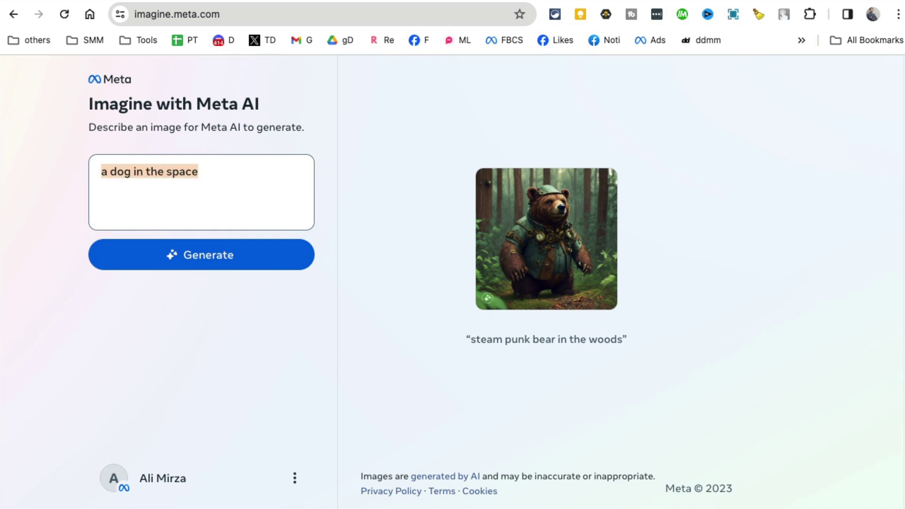
pyautogui.click(215, 253)
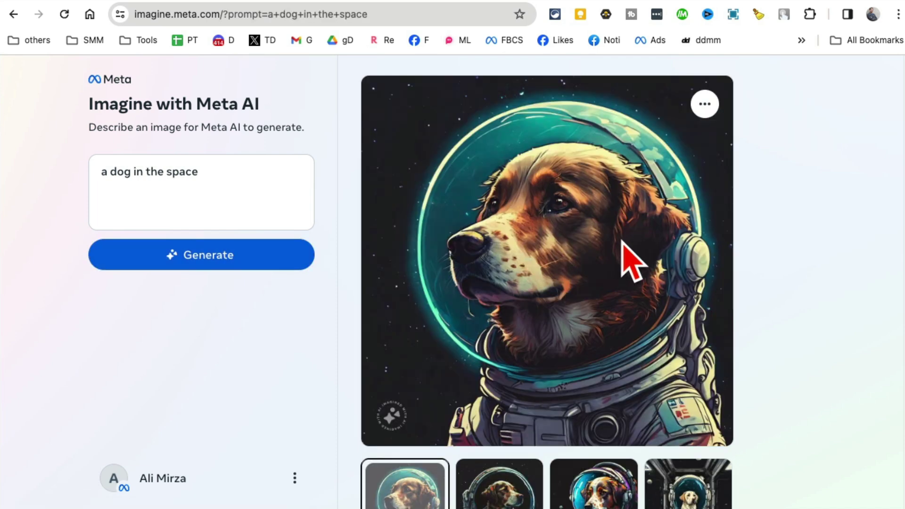
pyautogui.scroll(-2, 631, 260)
# - Compare the four generated dog pictures, ending on the grey-suited astronaut dog
pyautogui.click(521, 435)
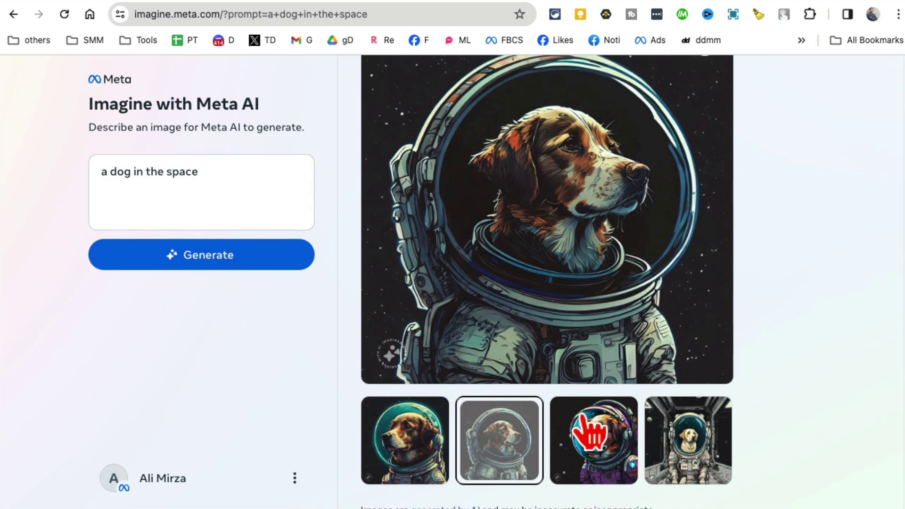
pyautogui.click(606, 455)
pyautogui.click(681, 457)
pyautogui.scroll(1, 546, 131)
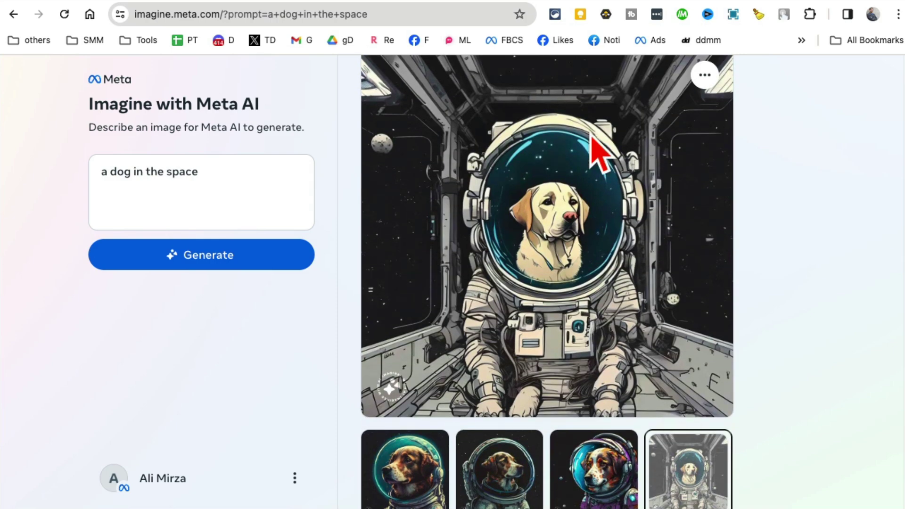
pyautogui.click(607, 485)
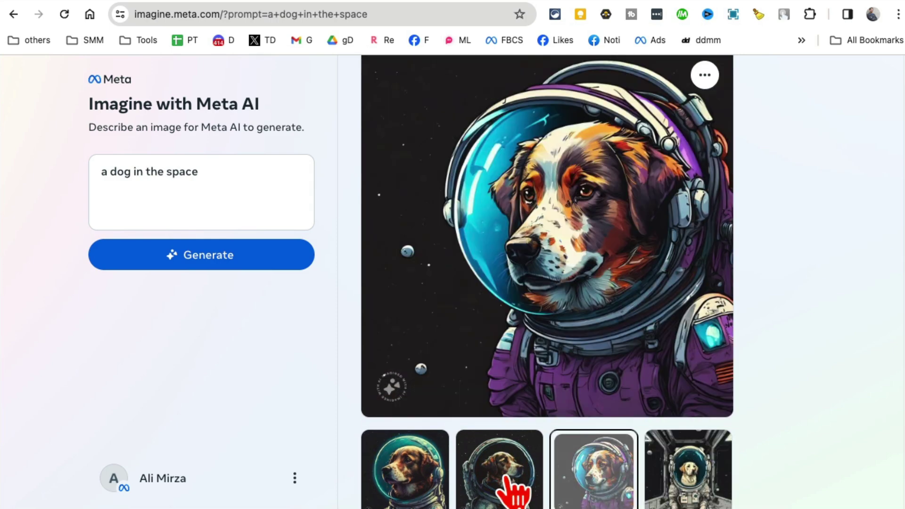
pyautogui.click(513, 492)
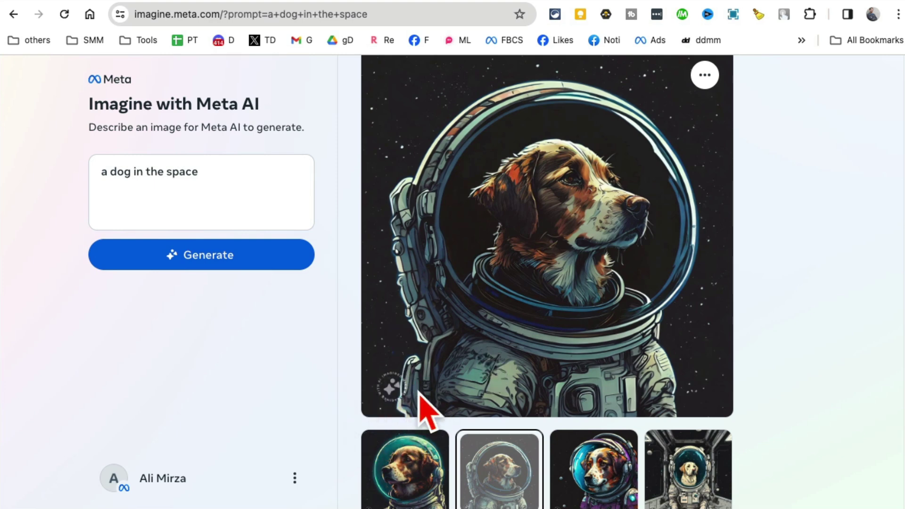
pyautogui.scroll(1, 400, 390)
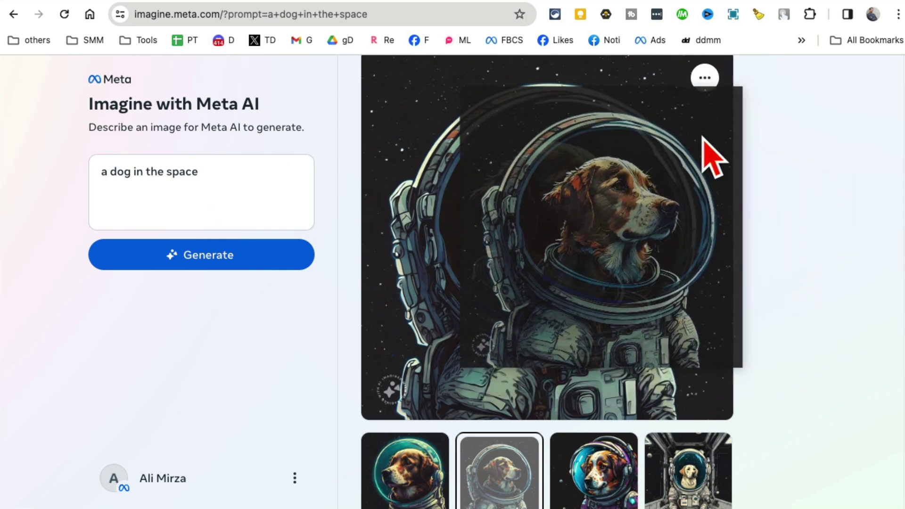
# - Download the large grey-suited astronaut dog image from its '...' menu
pyautogui.click(705, 80)
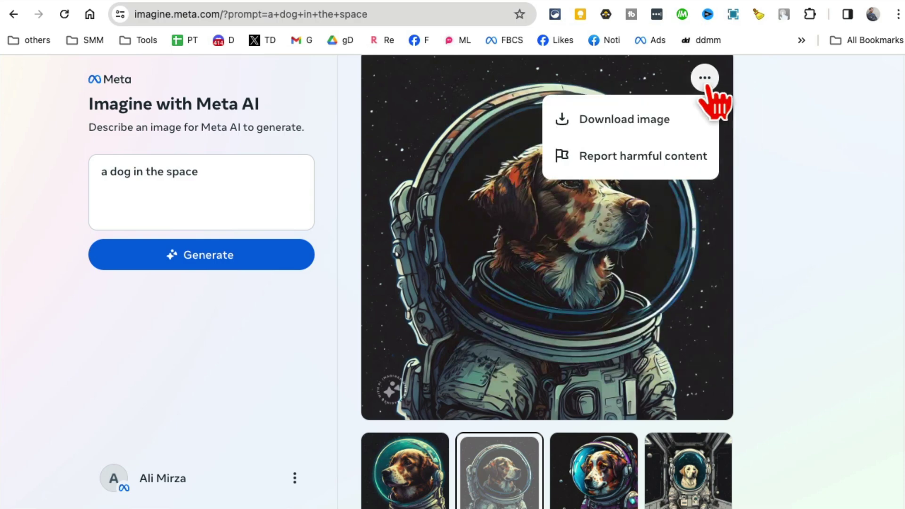
pyautogui.click(679, 121)
pyautogui.scroll(-2, 646, 273)
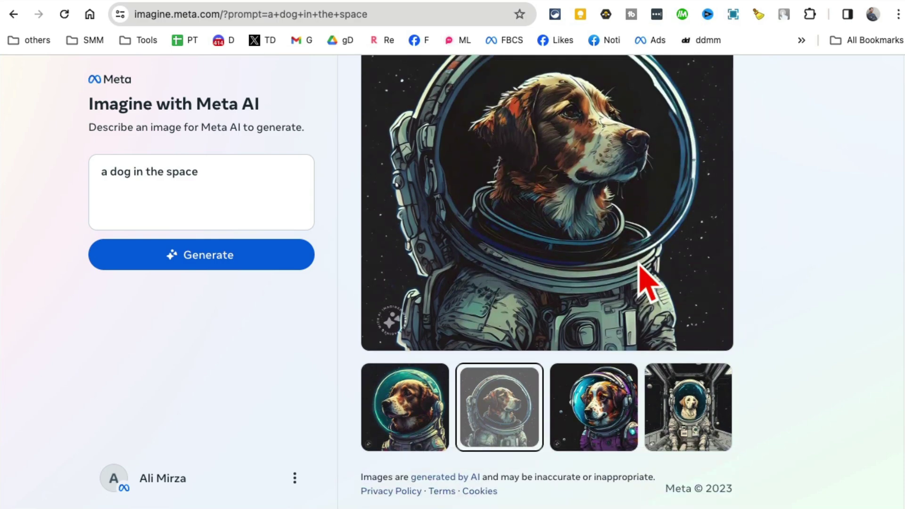
pyautogui.scroll(3, 646, 282)
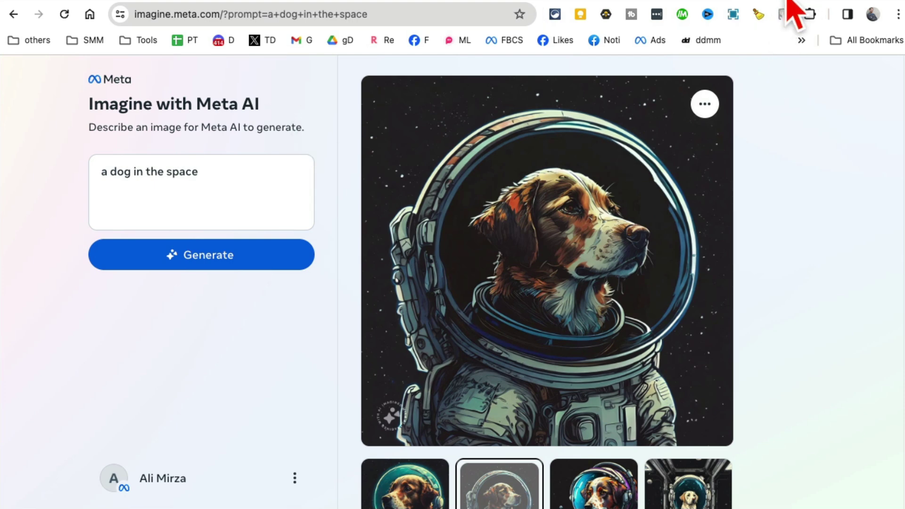
# - On Google, search 'create an image of a lion in space' using the earlier suggestion
pyautogui.click(804, 2)
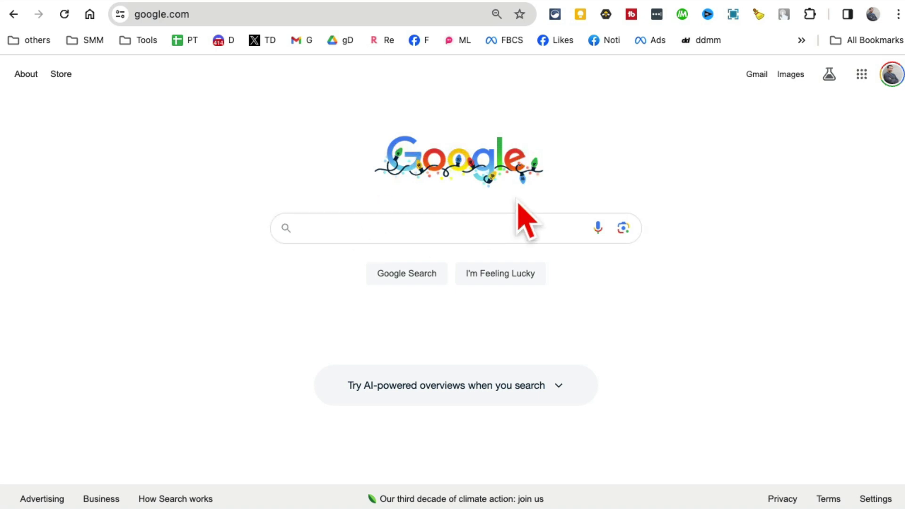
pyautogui.click(391, 222)
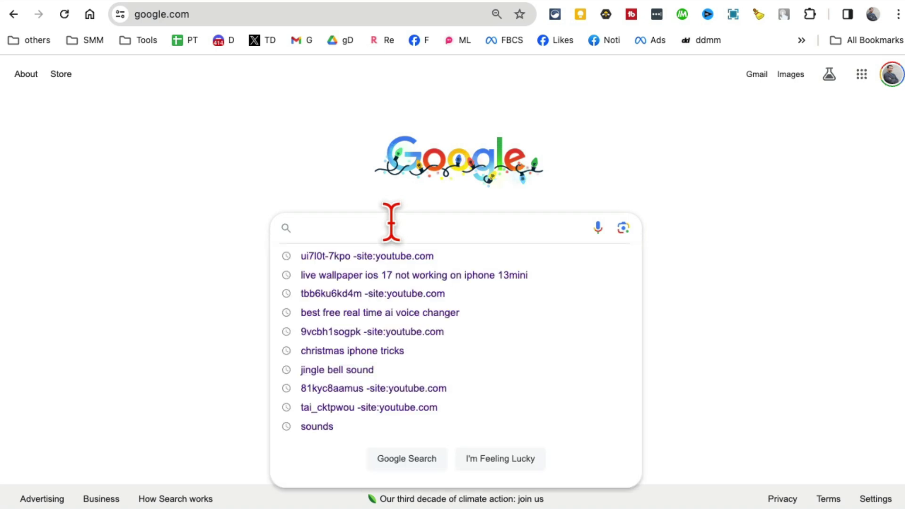
pyautogui.click(158, 191)
pyautogui.click(339, 221)
pyautogui.write('create')
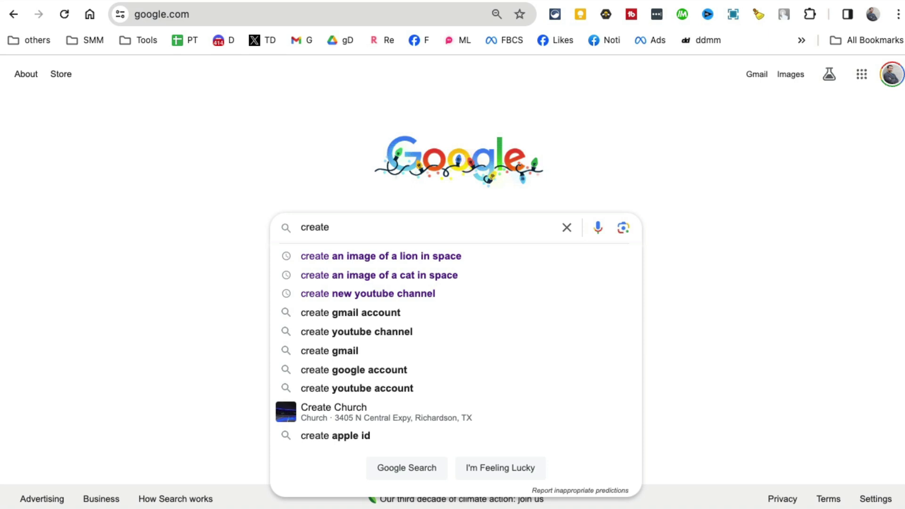
pyautogui.press('Down')
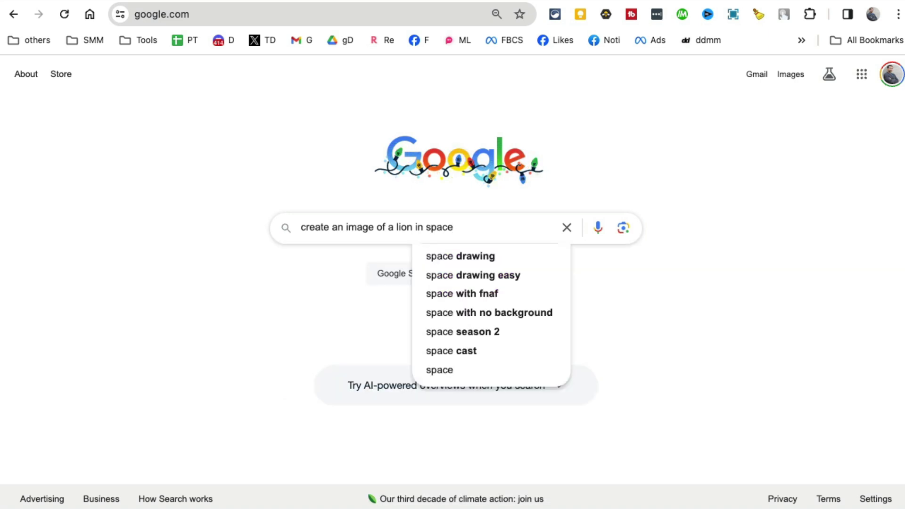
pyautogui.press('Return')
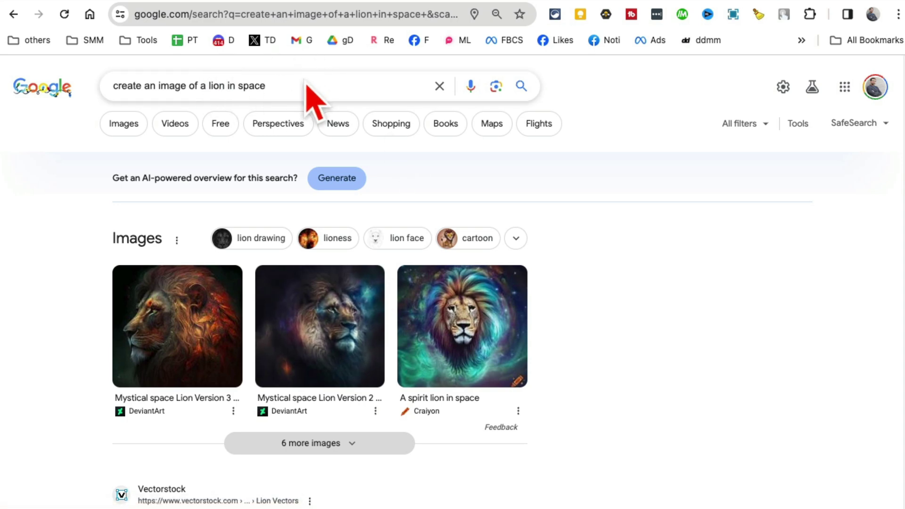
pyautogui.scroll(-3, 579, 317)
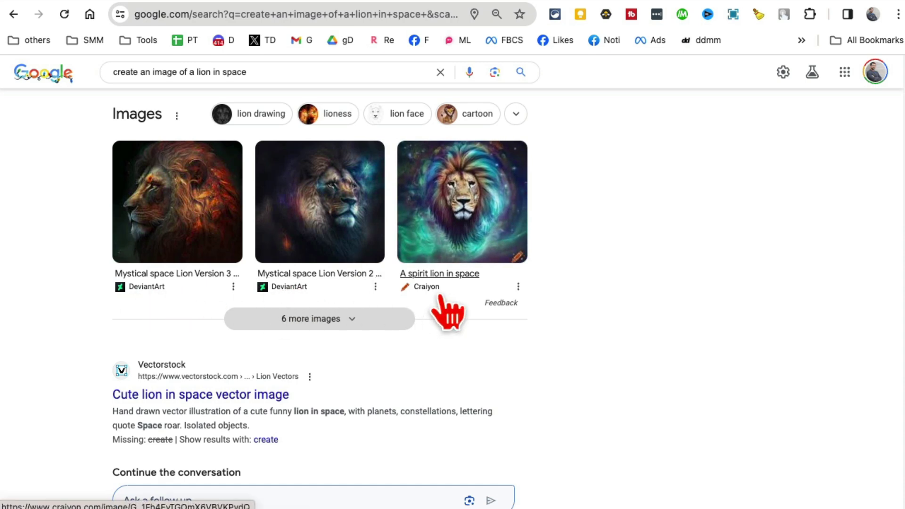
pyautogui.scroll(3, 509, 353)
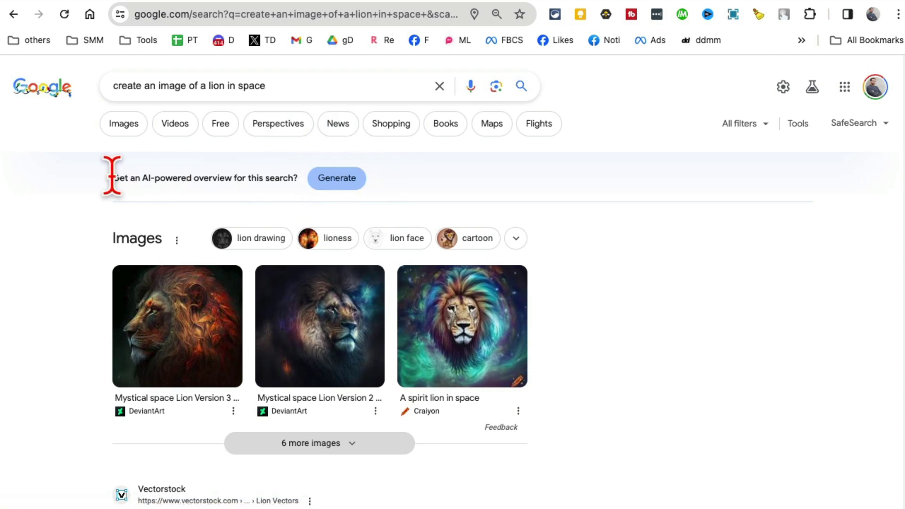
pyautogui.moveTo(112, 177); pyautogui.dragTo(217, 177)
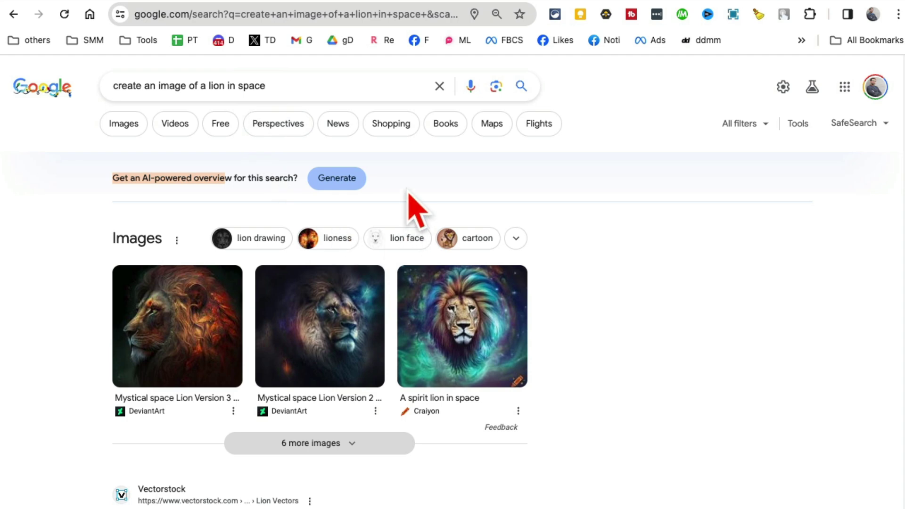
# - Generate AI images of a lion in space from Google's prompt
pyautogui.click(335, 179)
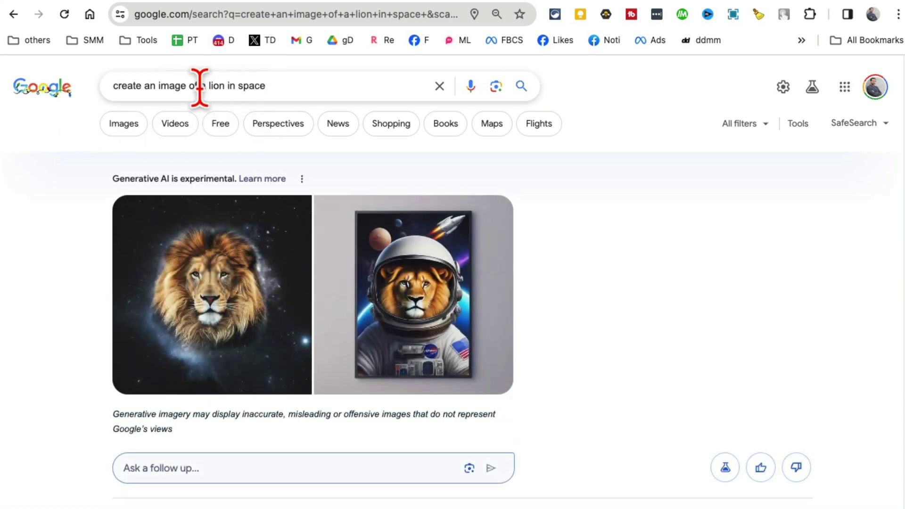
pyautogui.scroll(-2, 549, 374)
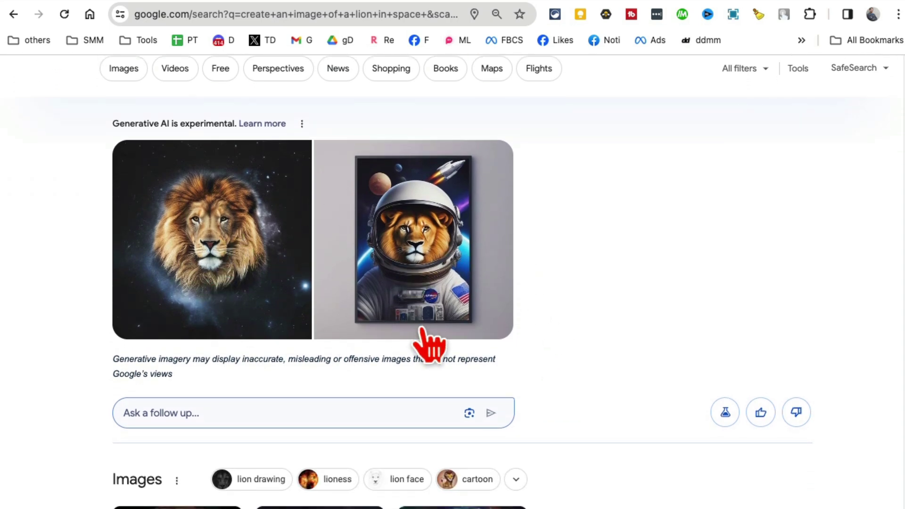
pyautogui.scroll(1, 159, 293)
# - Open each of the two generated lion images in the side panel
pyautogui.click(230, 281)
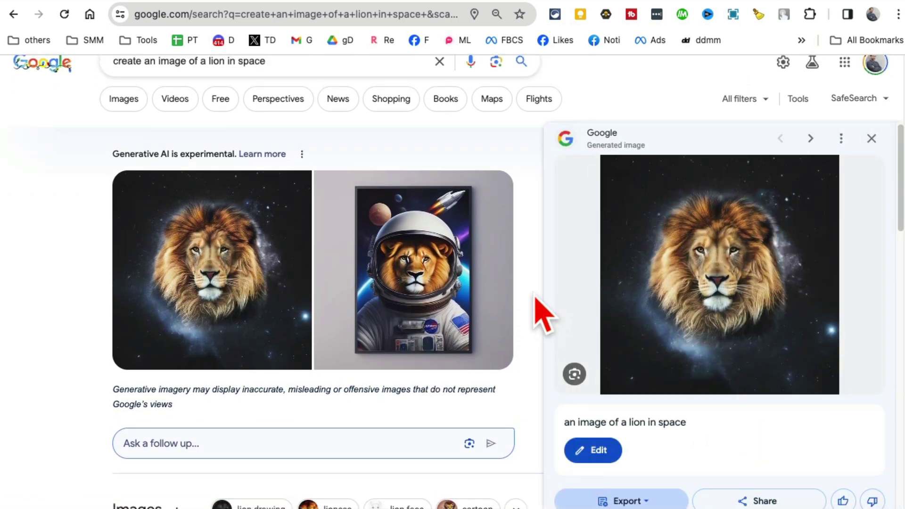
pyautogui.scroll(-3, 724, 325)
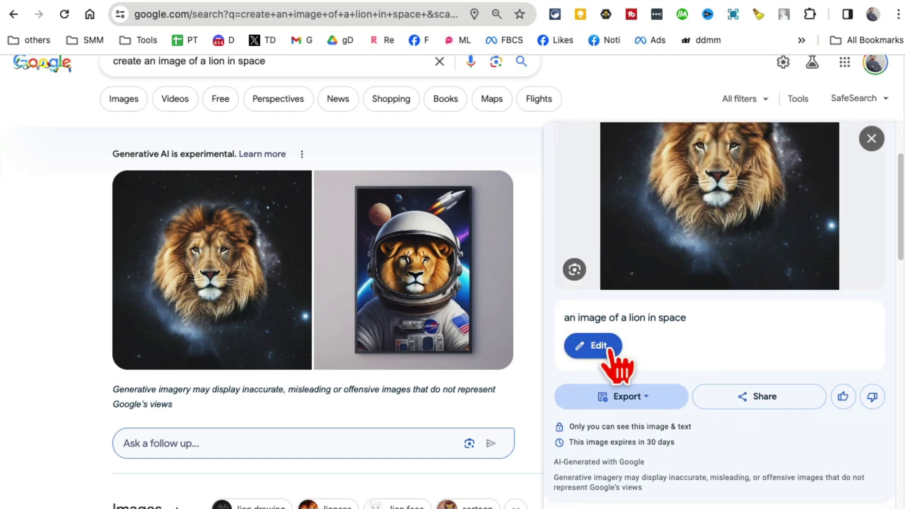
pyautogui.scroll(3, 754, 358)
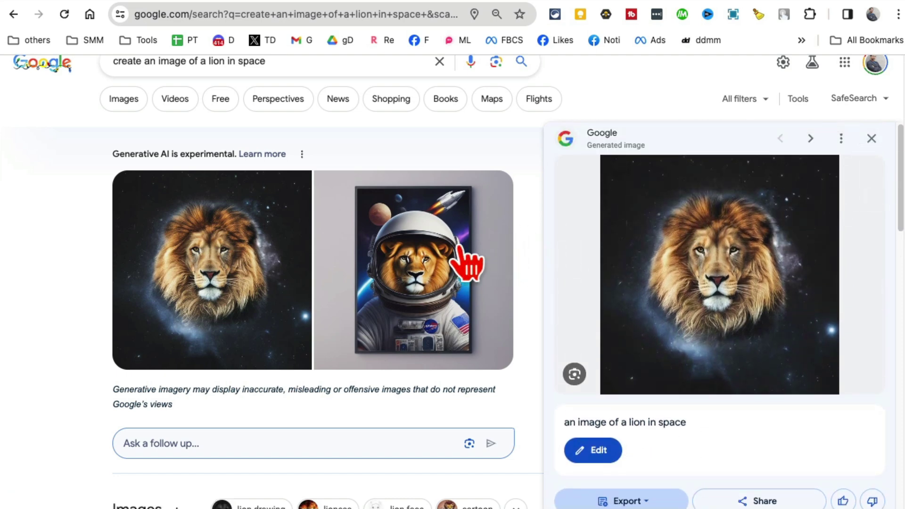
pyautogui.click(460, 263)
pyautogui.scroll(-3, 754, 296)
pyautogui.scroll(3, 735, 302)
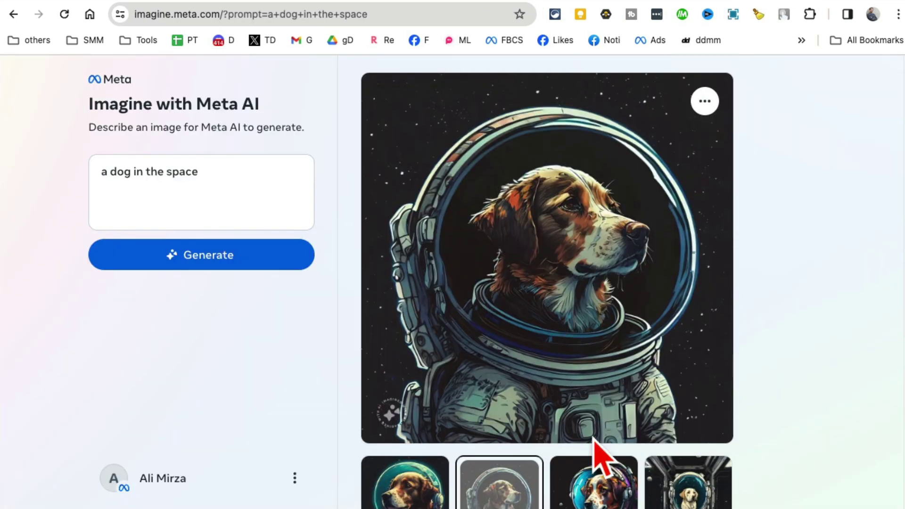
# - Back in Meta AI, view the labrador-in-spaceship and first dog pictures
pyautogui.click(587, 483)
pyautogui.click(676, 490)
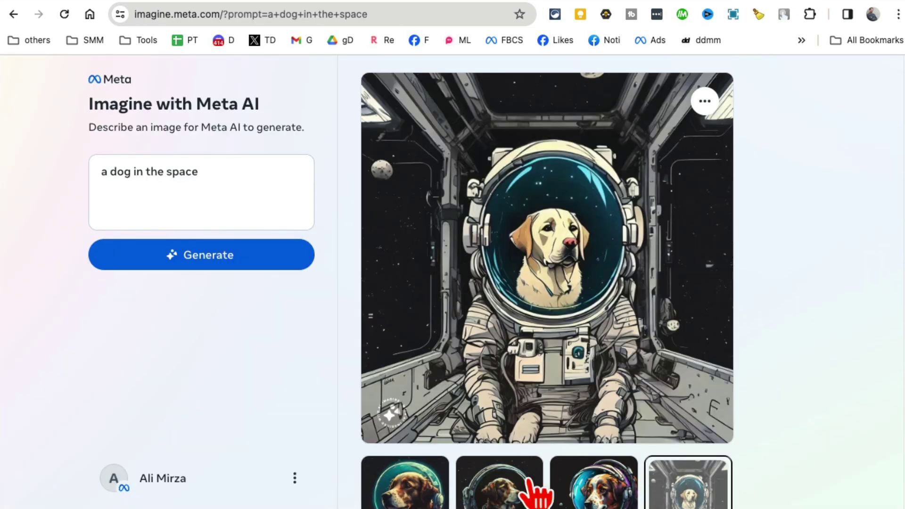
pyautogui.click(413, 490)
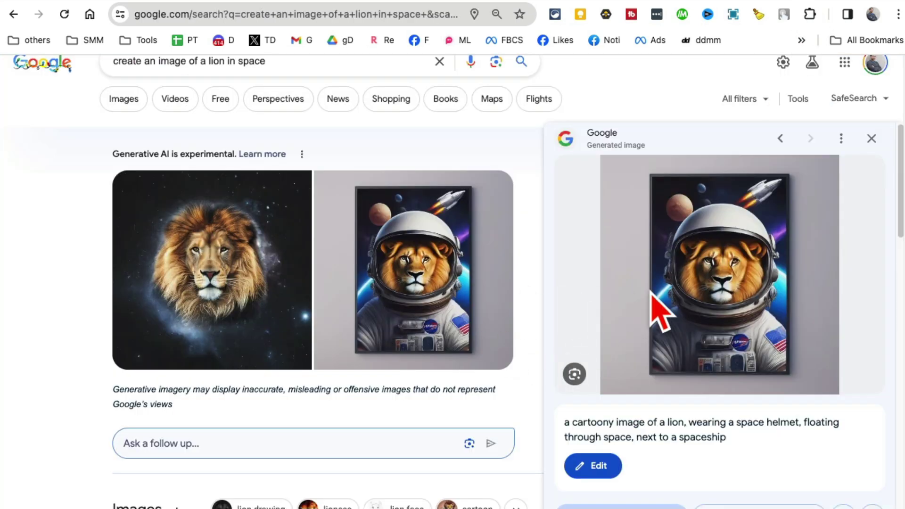
# - Close the lion image side panel and scroll the lion-in-space results
pyautogui.click(871, 138)
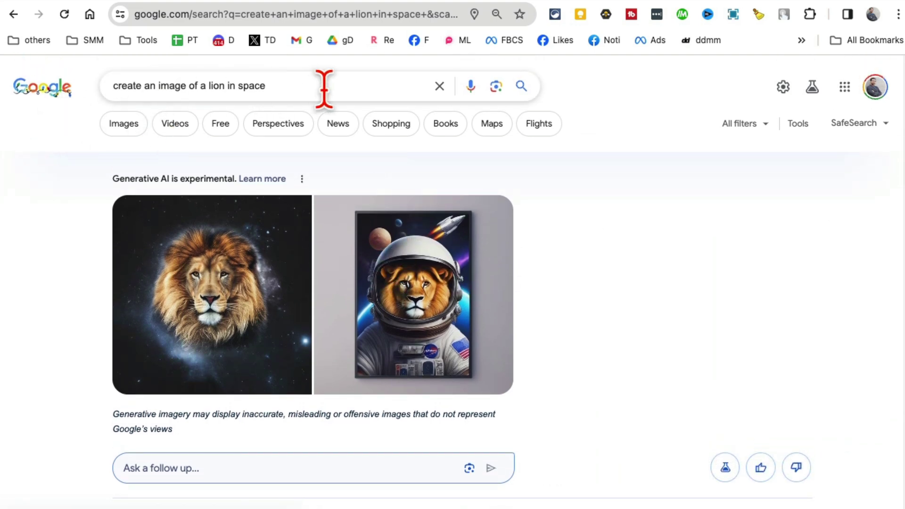
pyautogui.scroll(-1, 555, 283)
pyautogui.scroll(-3, 557, 284)
pyautogui.scroll(4, 557, 284)
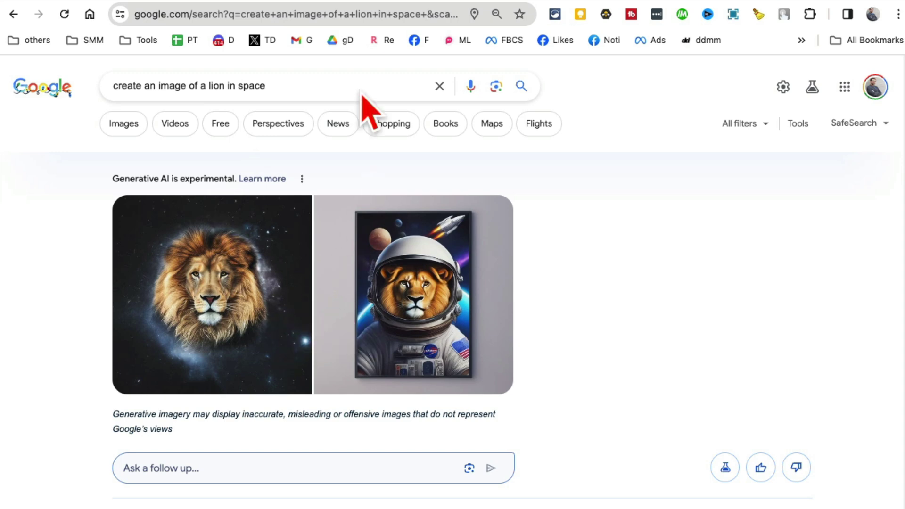
# - Go to labs.google.com
pyautogui.click(336, 15)
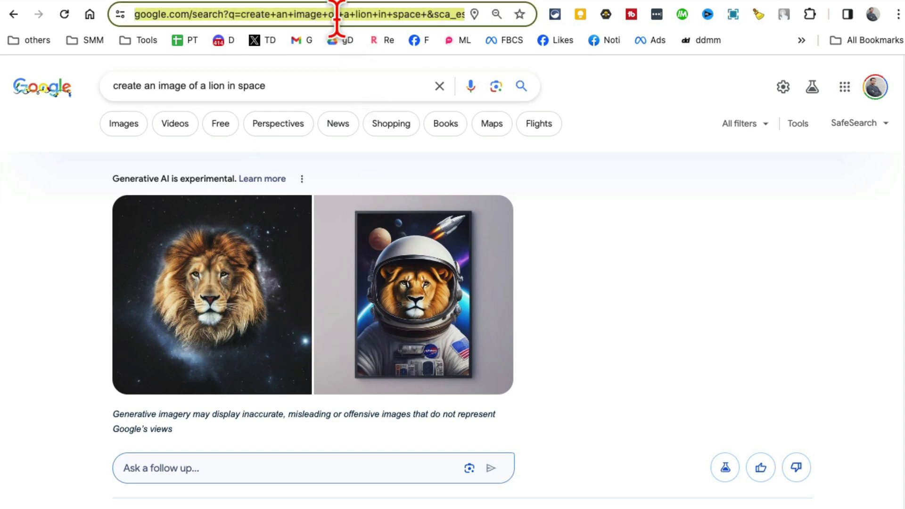
pyautogui.write('labs.google.com')
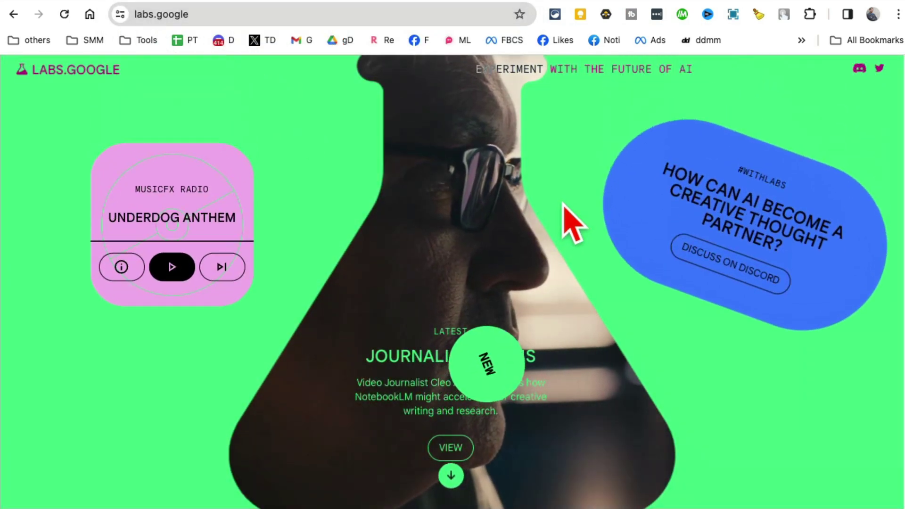
pyautogui.scroll(-10, 572, 221)
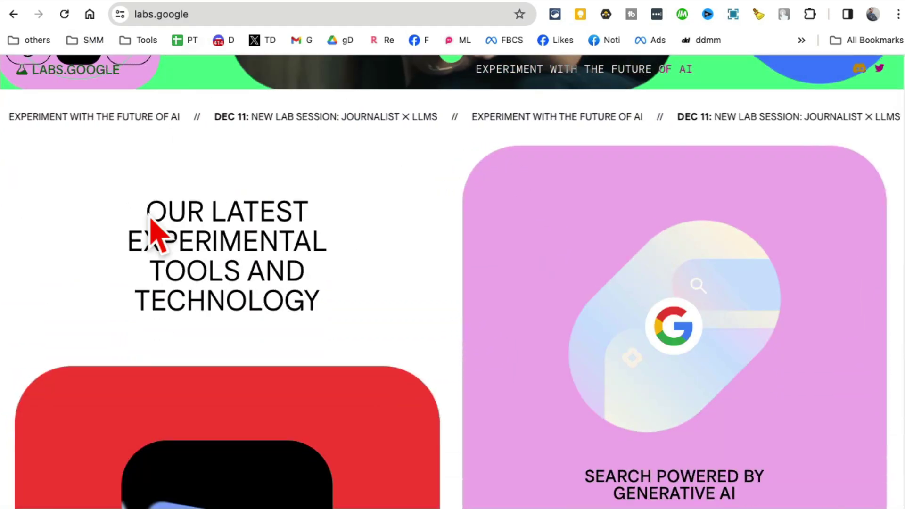
# - Scroll the Labs experiments down to the 'Search powered by generative AI' heading
pyautogui.moveTo(171, 219); pyautogui.dragTo(307, 313)
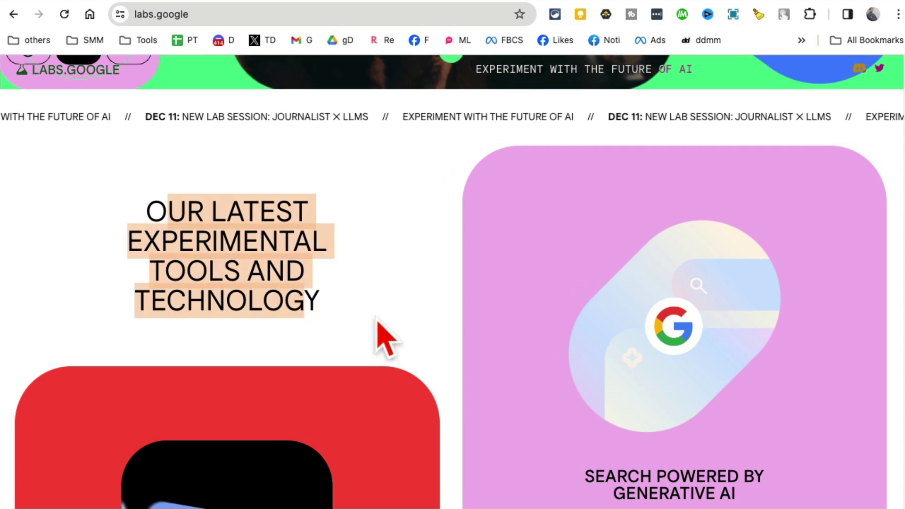
pyautogui.scroll(-3, 378, 333)
pyautogui.scroll(-5, 386, 337)
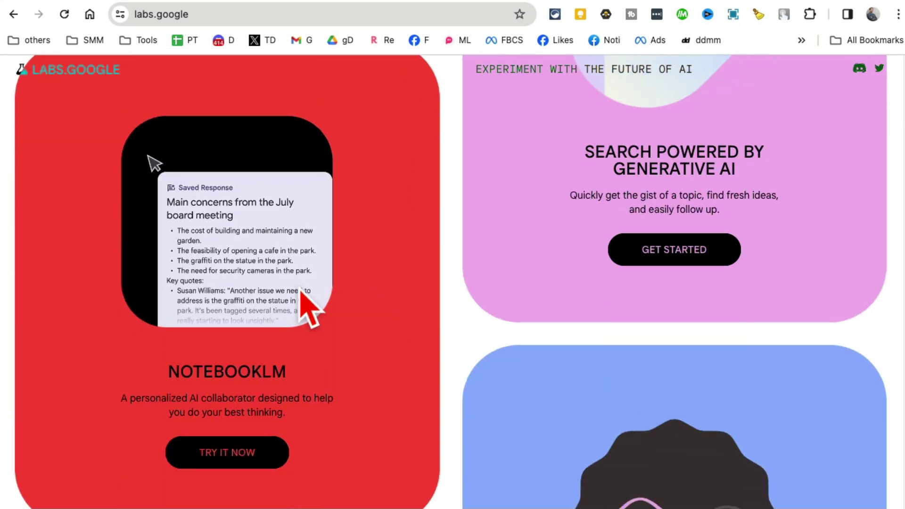
pyautogui.scroll(-7, 763, 283)
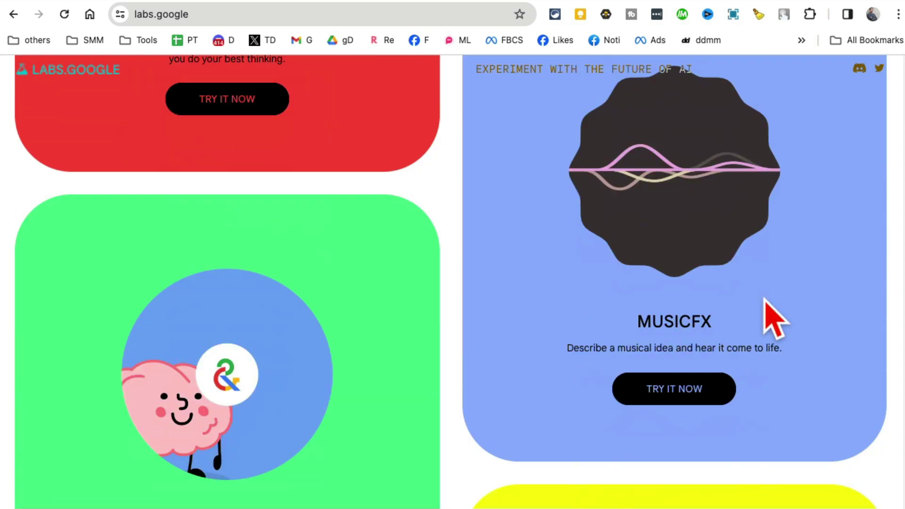
pyautogui.scroll(-3, 567, 297)
pyautogui.scroll(15, 687, 339)
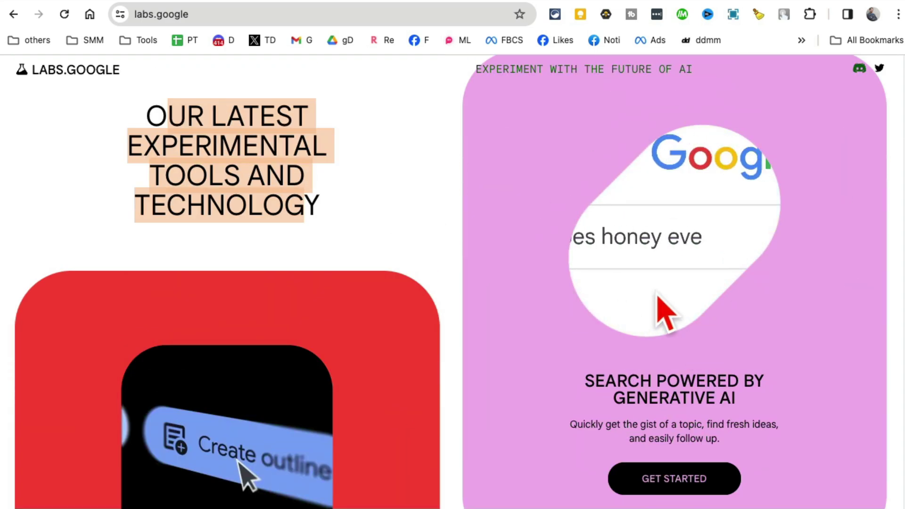
pyautogui.scroll(-2, 655, 313)
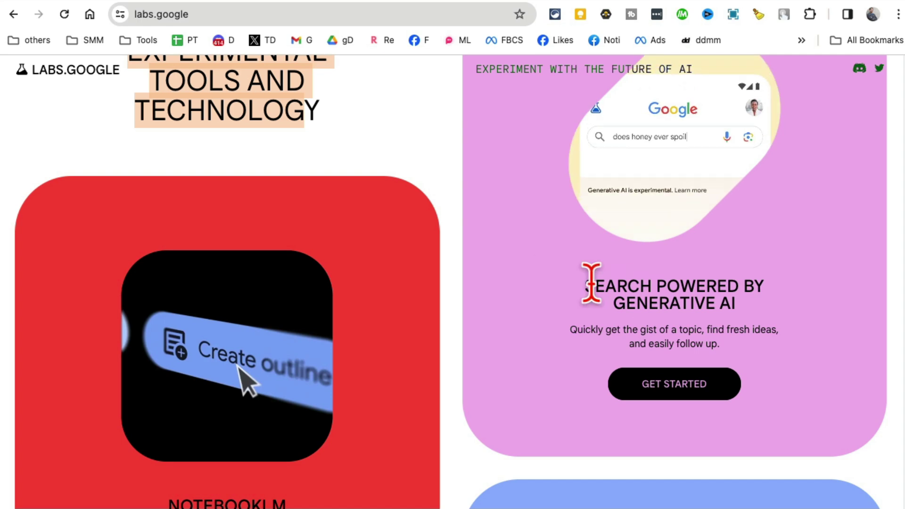
pyautogui.moveTo(589, 282); pyautogui.dragTo(743, 282)
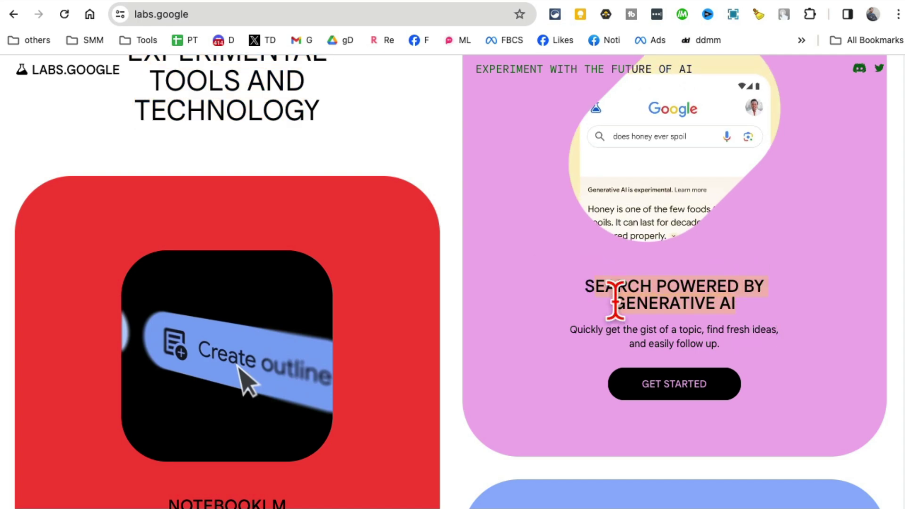
# - Get started with Search Labs and open the 'SGE, generative AI in Search' page
pyautogui.click(686, 391)
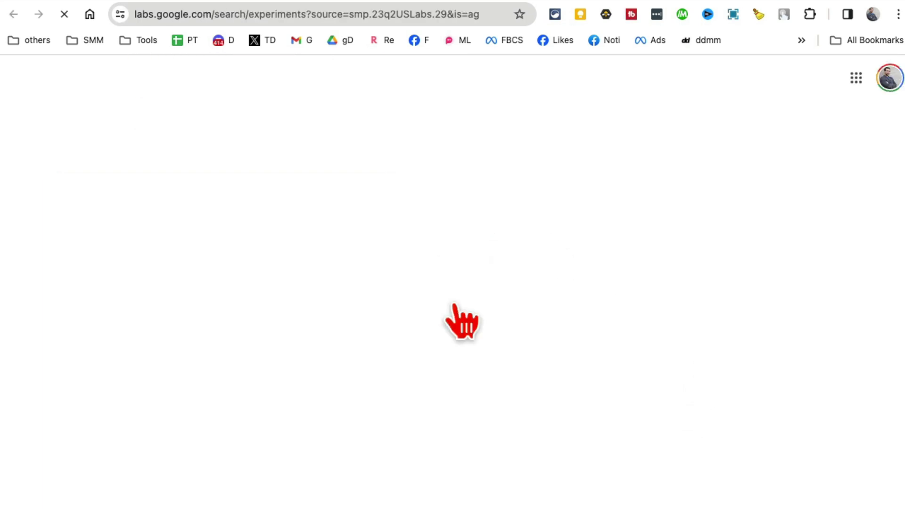
pyautogui.scroll(-2, 358, 307)
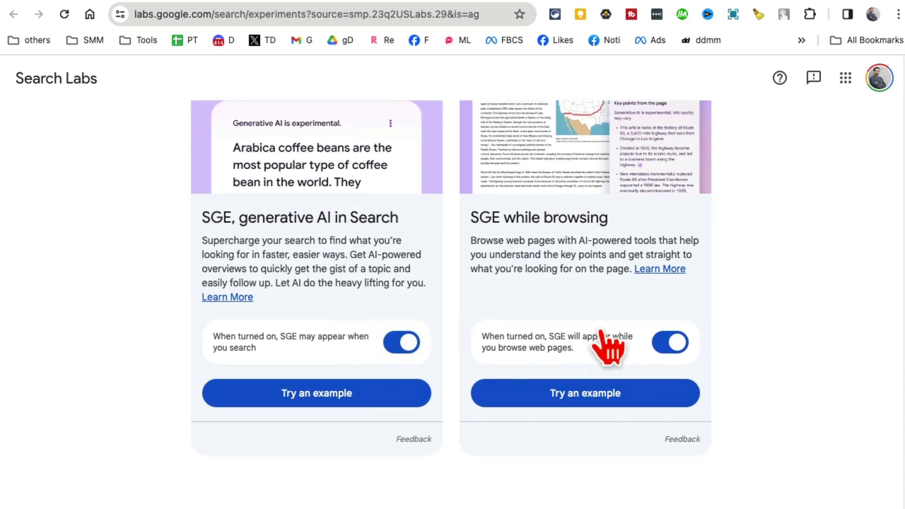
pyautogui.scroll(2, 449, 330)
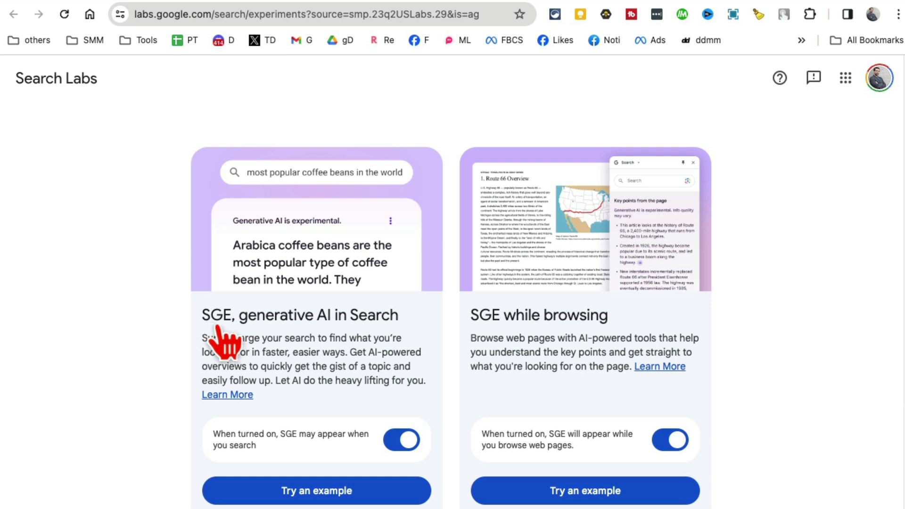
pyautogui.click(364, 330)
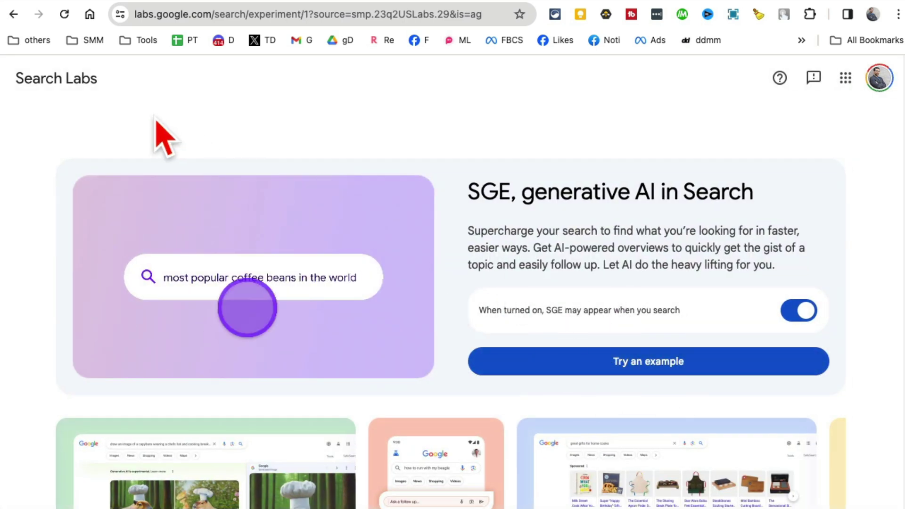
# - Load google.com and search 'how to cook quinoa' from the suggestions
pyautogui.click(202, 19)
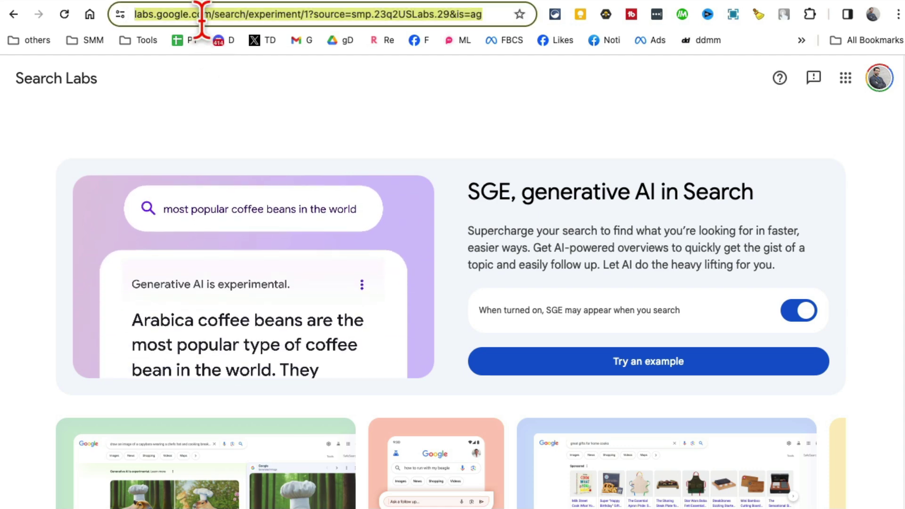
pyautogui.write('google.com')
pyautogui.press('Return')
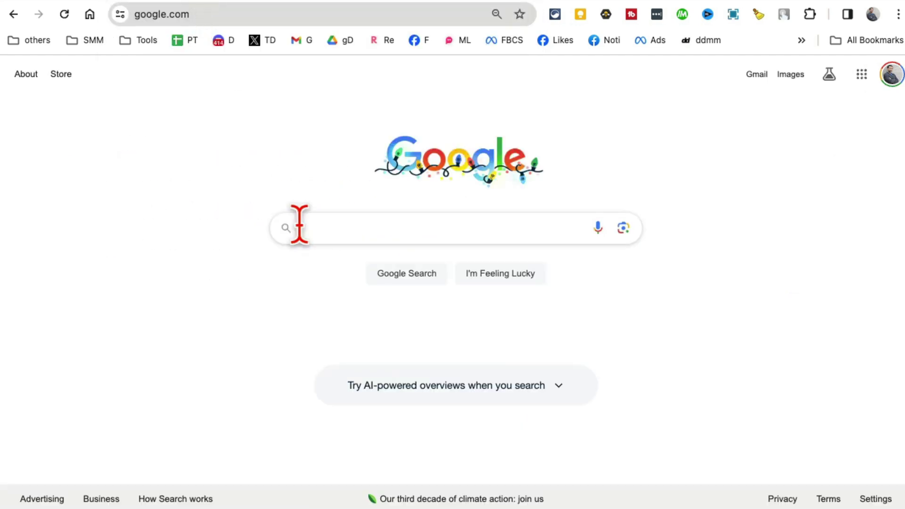
pyautogui.write('how to cook')
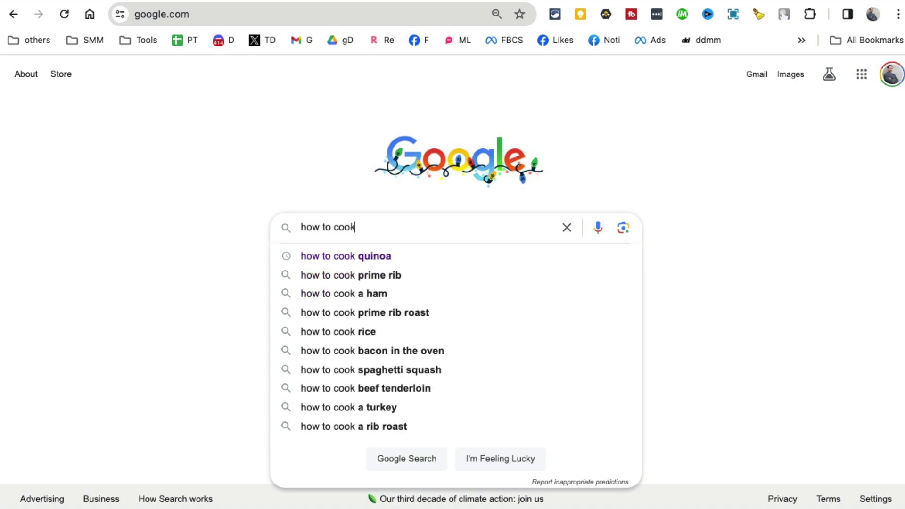
pyautogui.press('Down')
pyautogui.press('Return')
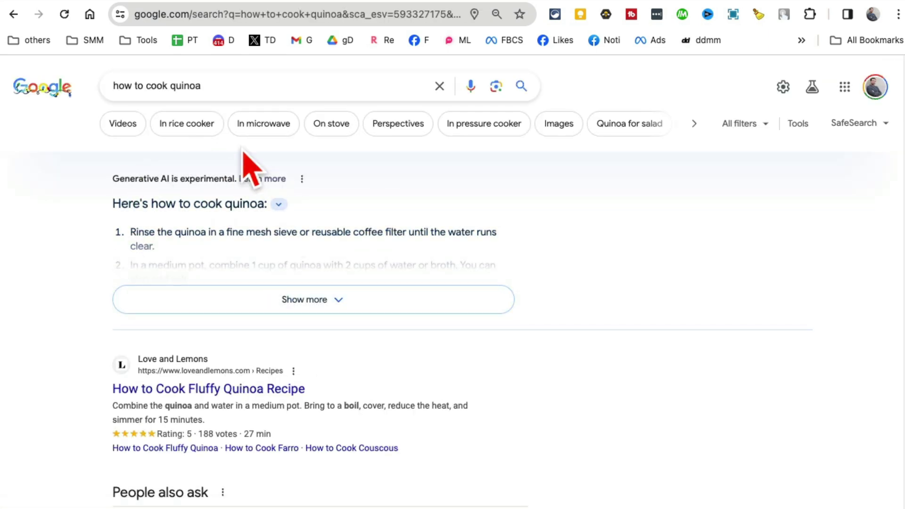
# - Expand the AI overview and read through its five quinoa cooking steps
pyautogui.click(341, 307)
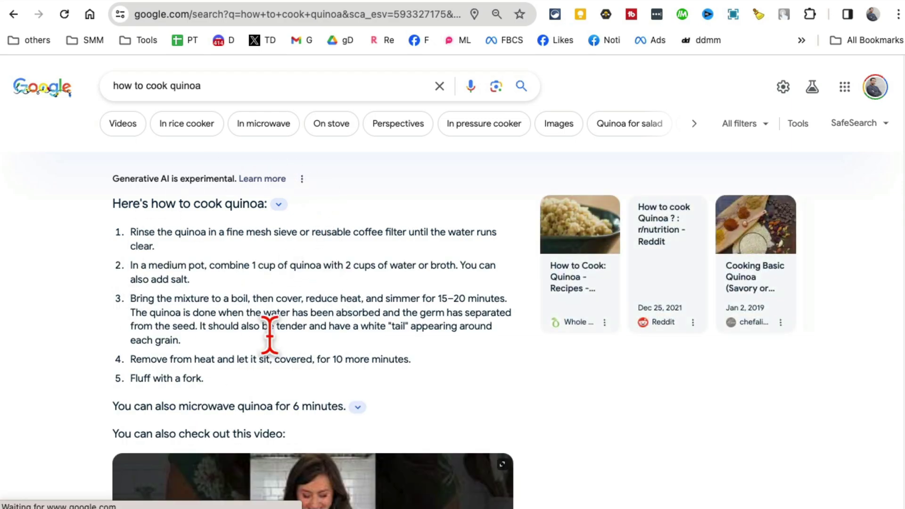
pyautogui.scroll(-5, 325, 310)
pyautogui.scroll(-9, 330, 325)
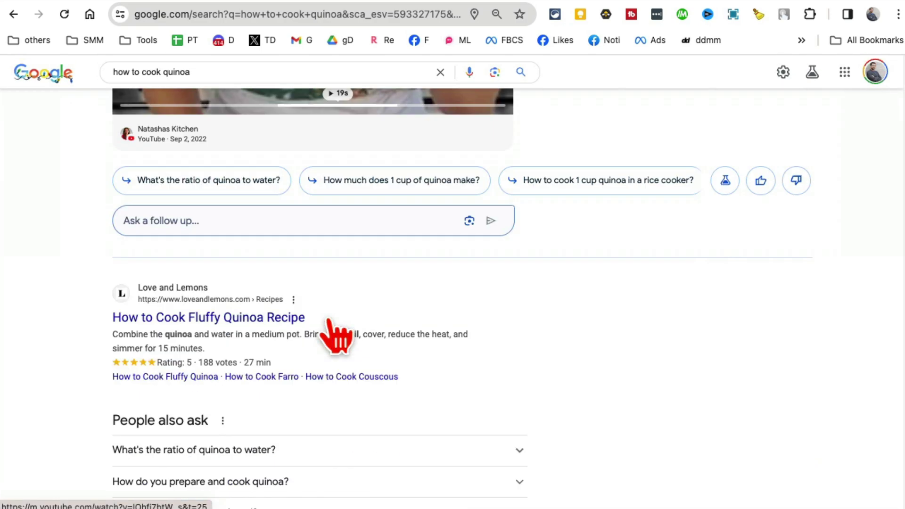
pyautogui.scroll(-6, 337, 289)
pyautogui.scroll(6, 323, 272)
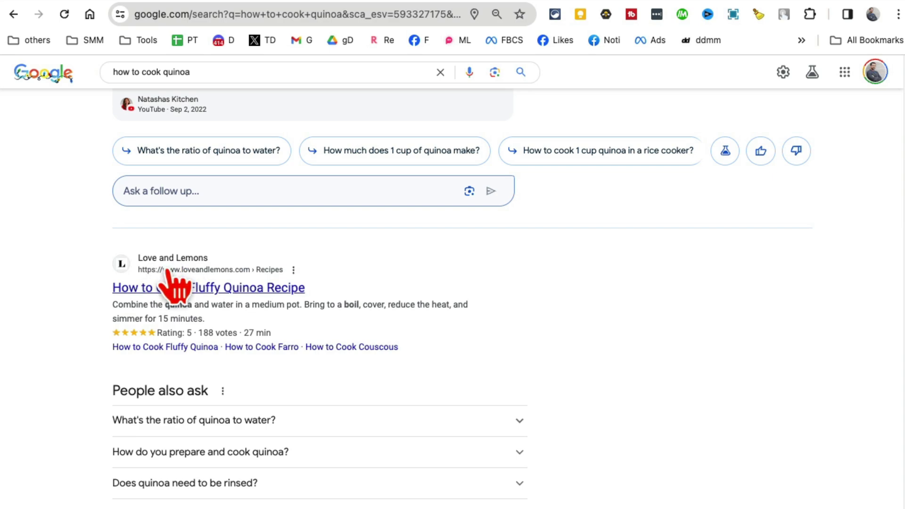
pyautogui.scroll(-6, 388, 347)
pyautogui.scroll(-8, 444, 348)
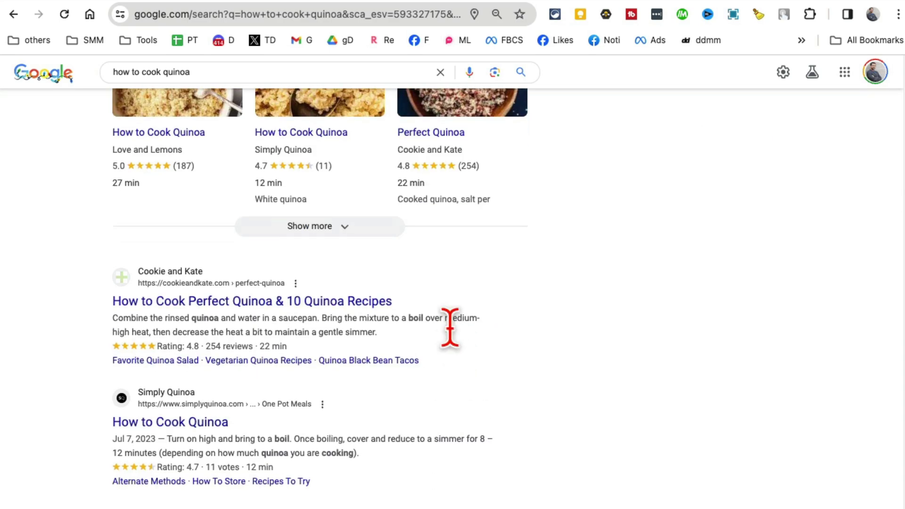
pyautogui.scroll(20, 460, 348)
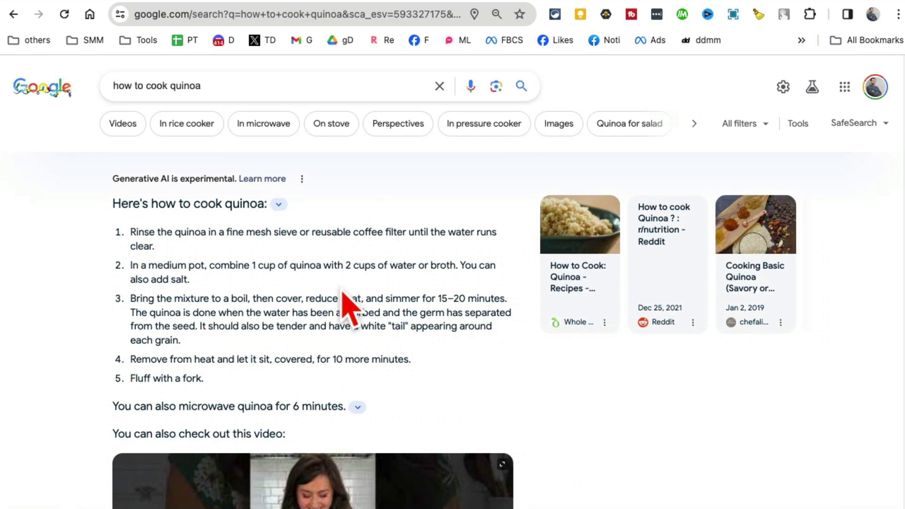
pyautogui.scroll(-9, 347, 305)
pyautogui.scroll(10, 374, 268)
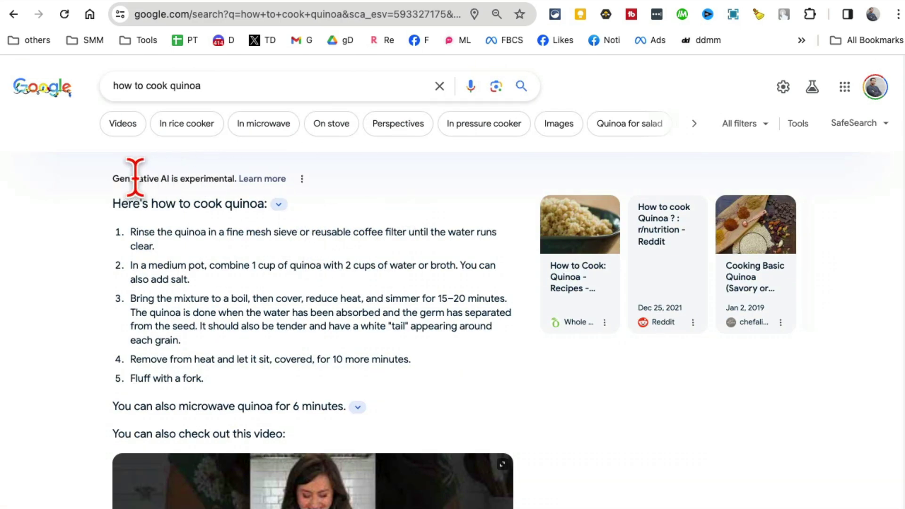
pyautogui.moveTo(126, 178); pyautogui.dragTo(206, 179)
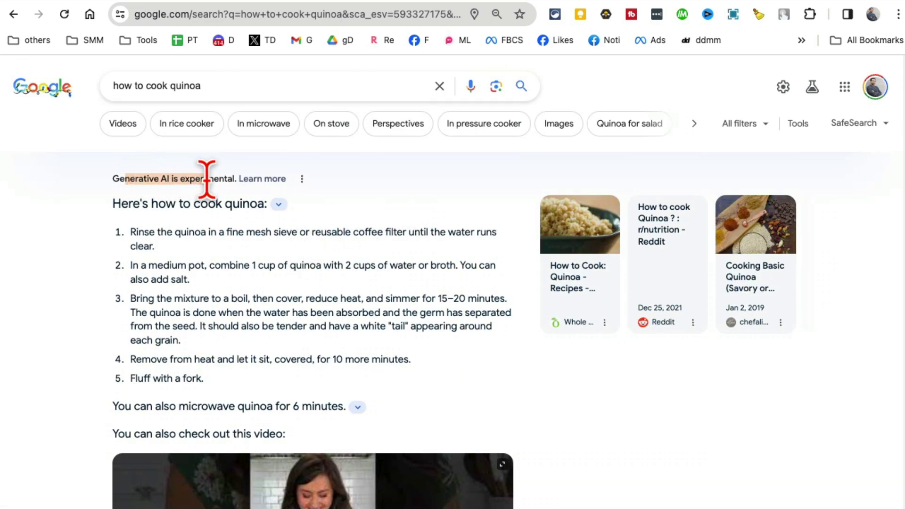
pyautogui.click(279, 205)
pyautogui.click(279, 205)
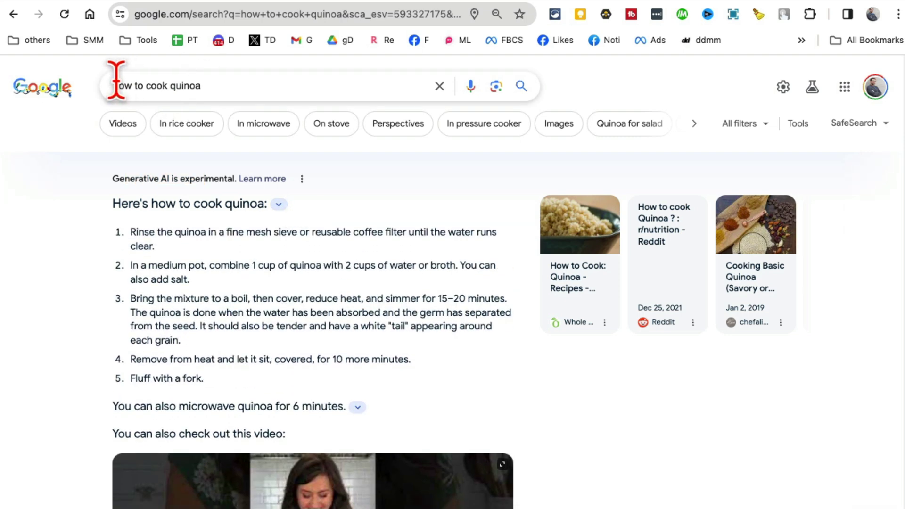
pyautogui.click(115, 84)
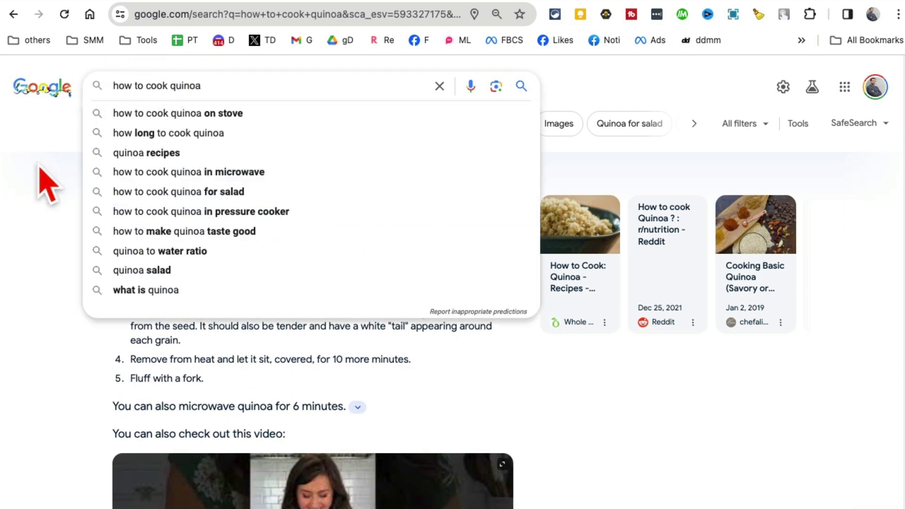
pyautogui.click(47, 184)
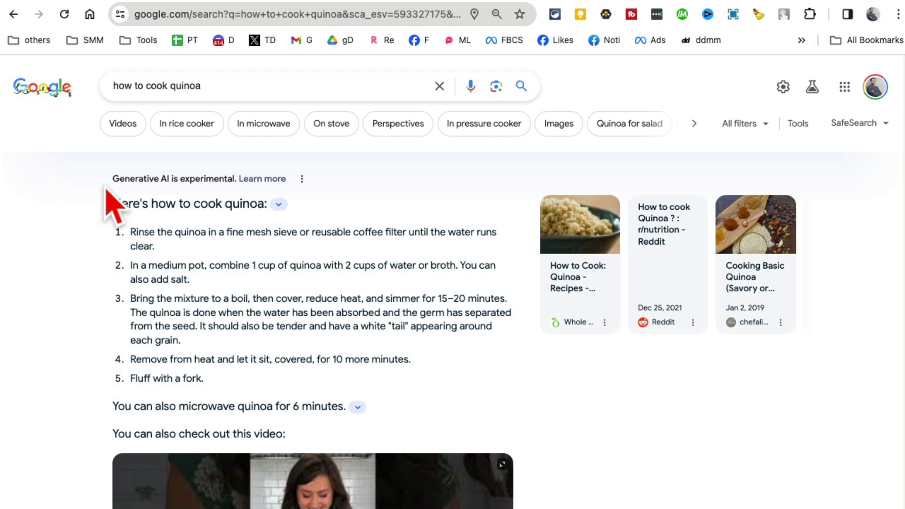